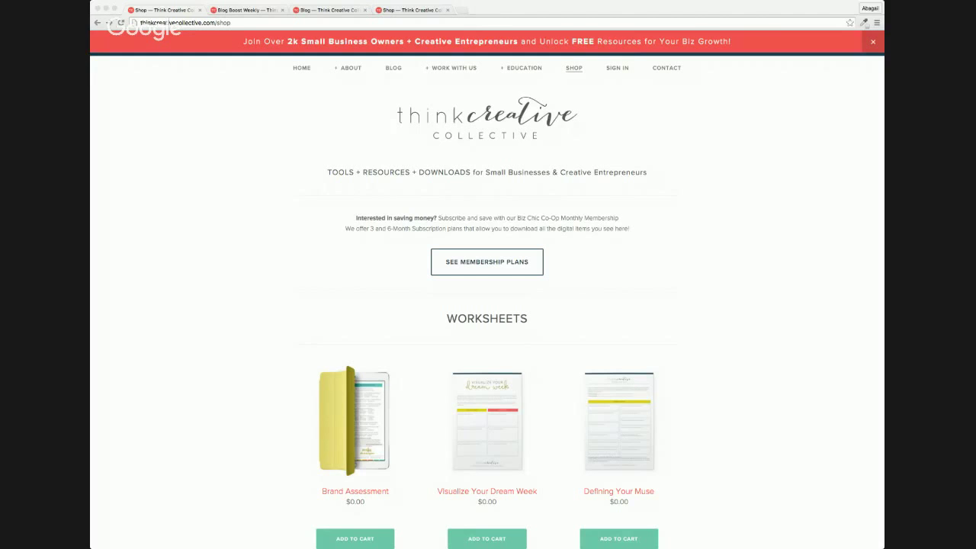
Step: Add the free Blog Boost Weekly product to the cart and view the cart's $0.00 subtotal
{"action": "scroll", "coordinate": [328, 254], "scroll_direction": "down", "scroll_amount": 3}
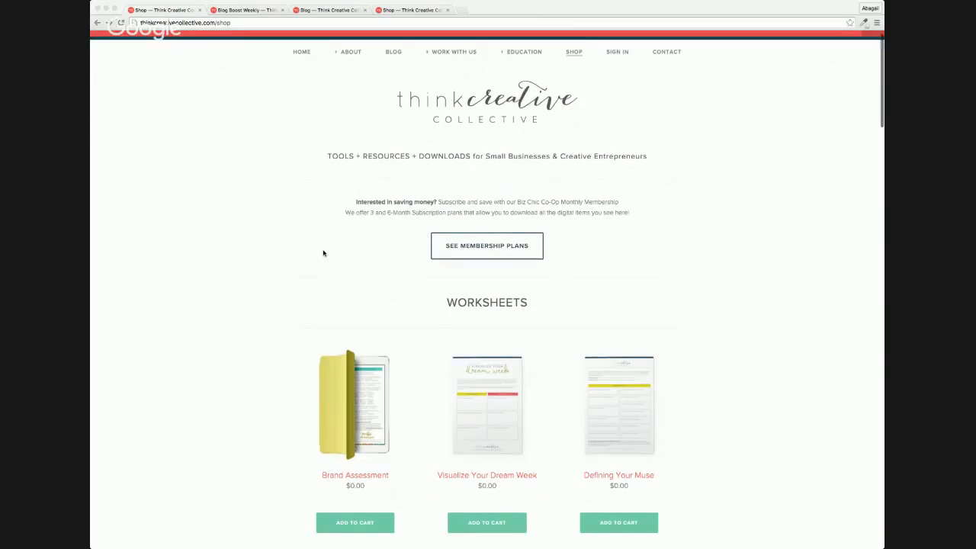
{"action": "scroll", "coordinate": [324, 253], "scroll_direction": "down", "scroll_amount": 10}
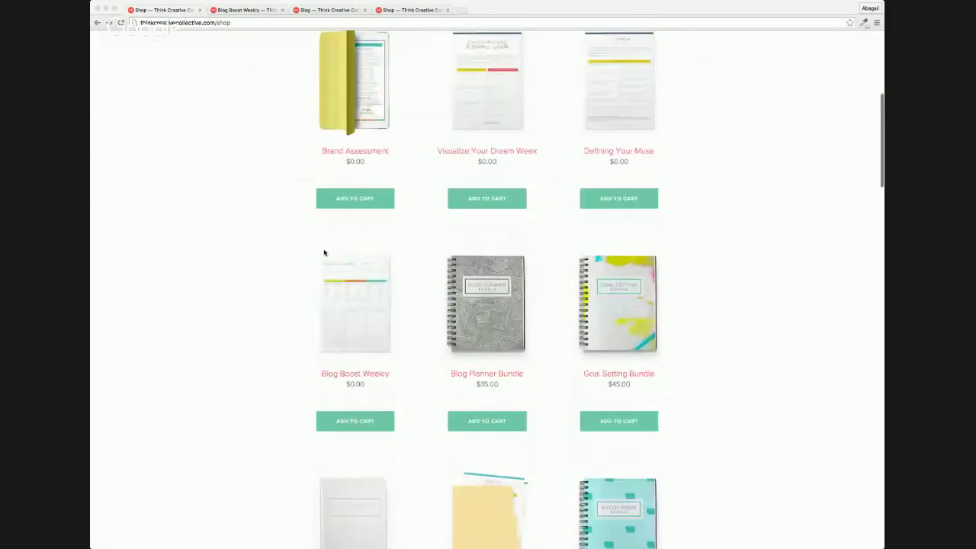
{"action": "scroll", "coordinate": [324, 252], "scroll_direction": "down", "scroll_amount": 4}
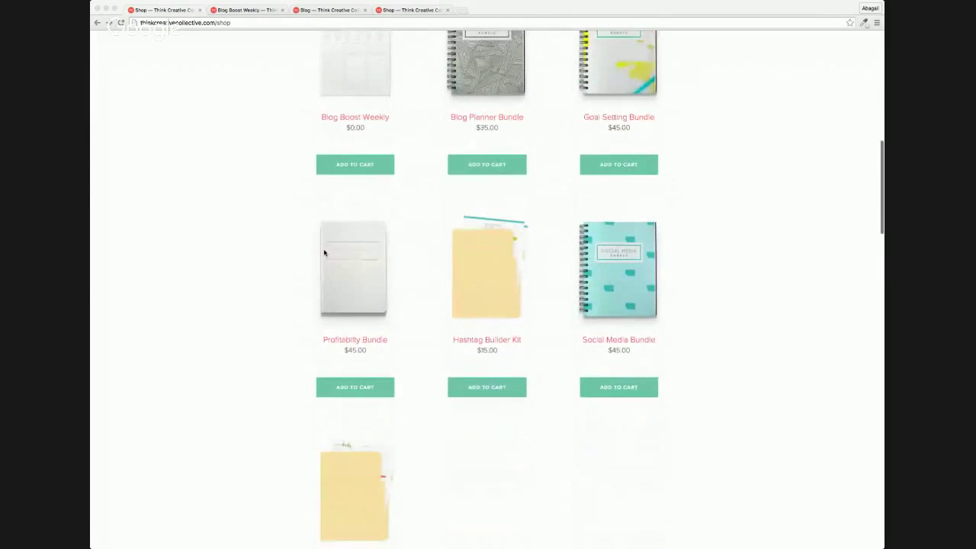
{"action": "scroll", "coordinate": [324, 253], "scroll_direction": "down", "scroll_amount": 6}
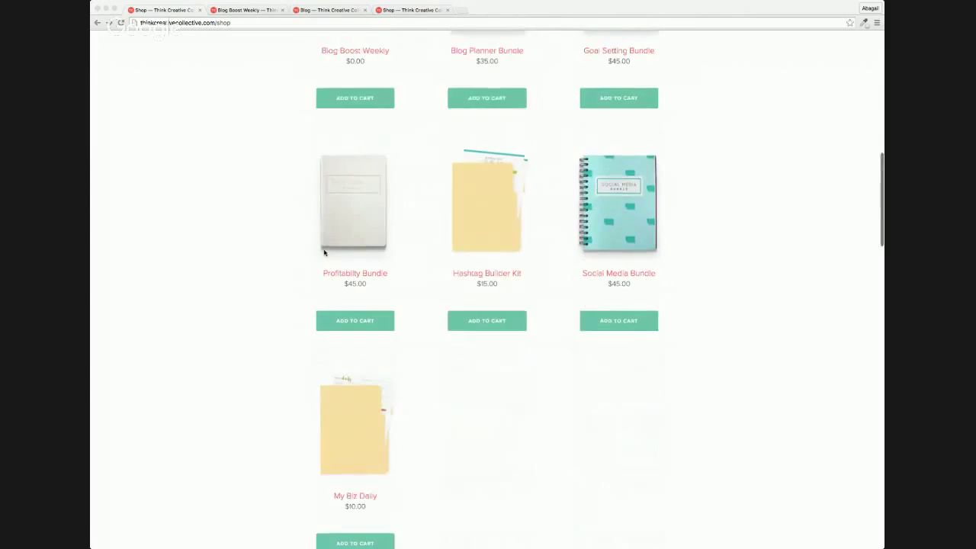
{"action": "scroll", "coordinate": [324, 253], "scroll_direction": "down", "scroll_amount": 9}
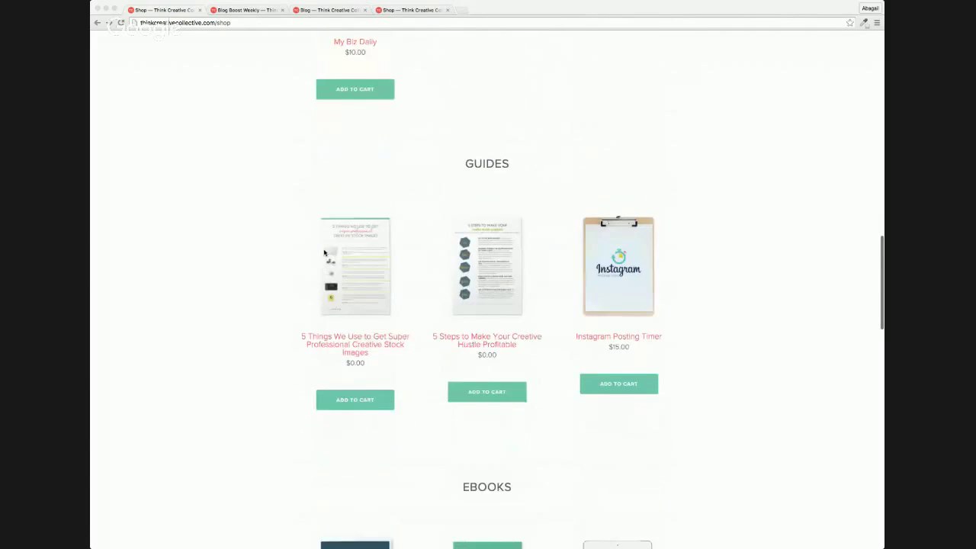
{"action": "scroll", "coordinate": [324, 252], "scroll_direction": "down", "scroll_amount": 2}
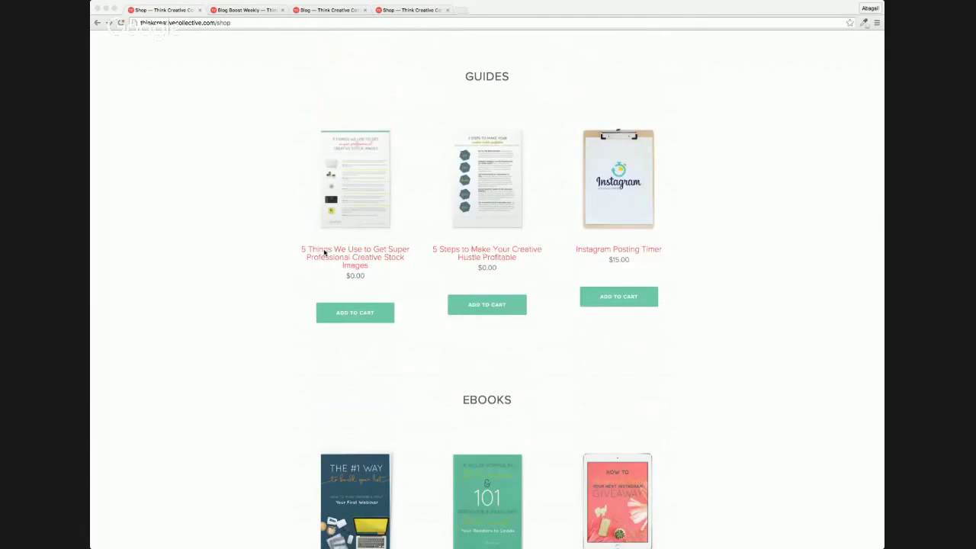
{"action": "scroll", "coordinate": [324, 252], "scroll_direction": "down", "scroll_amount": 6}
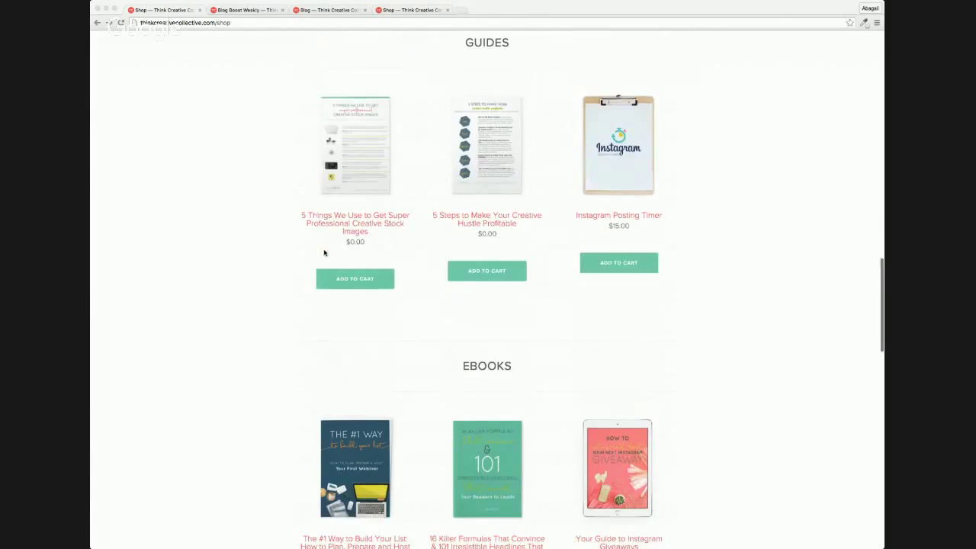
{"action": "scroll", "coordinate": [324, 253], "scroll_direction": "down", "scroll_amount": 8}
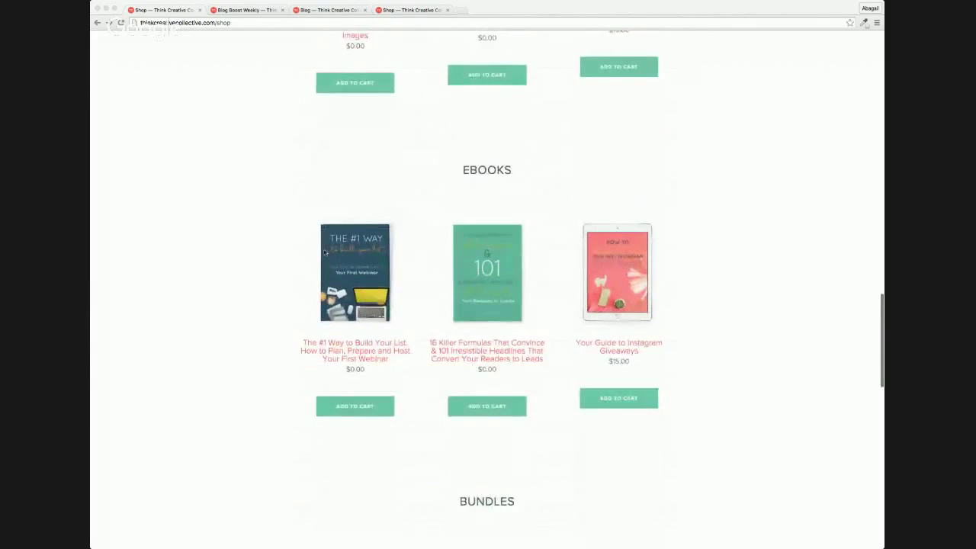
{"action": "scroll", "coordinate": [324, 253], "scroll_direction": "down", "scroll_amount": 5}
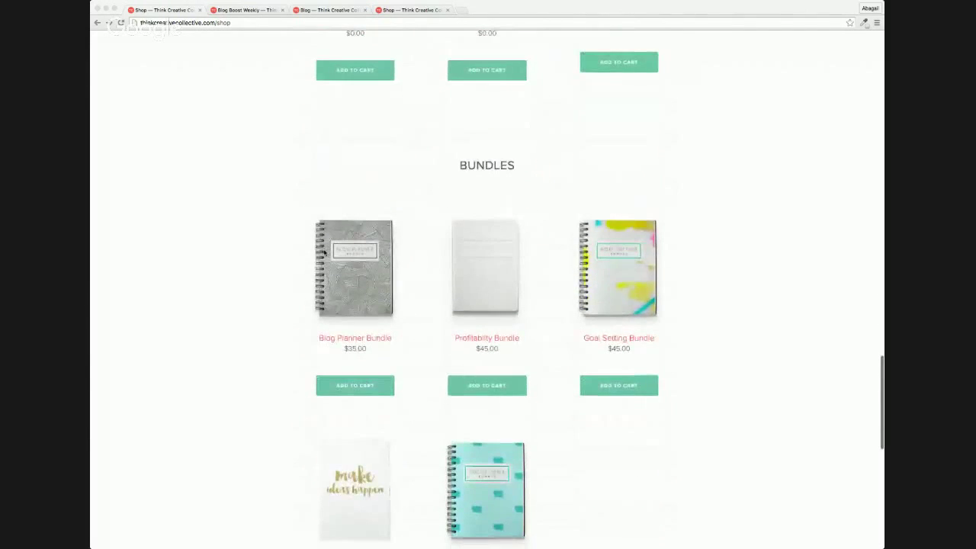
{"action": "scroll", "coordinate": [325, 252], "scroll_direction": "down", "scroll_amount": 5}
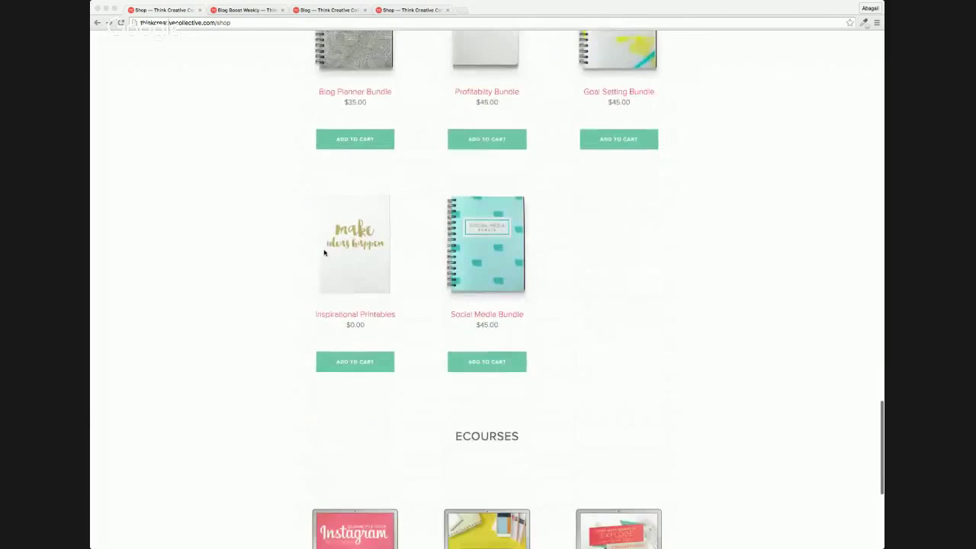
{"action": "scroll", "coordinate": [324, 253], "scroll_direction": "down", "scroll_amount": 5}
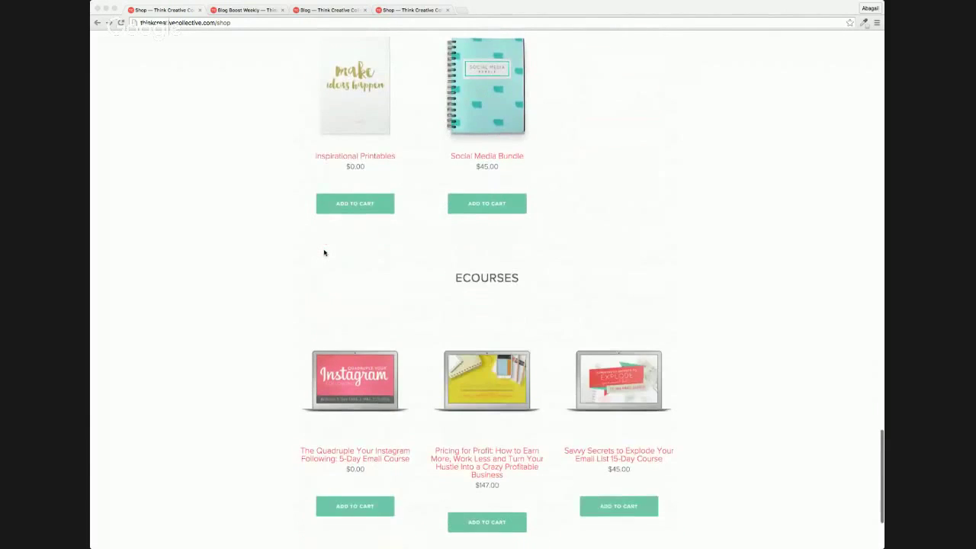
{"action": "scroll", "coordinate": [324, 253], "scroll_direction": "down", "scroll_amount": 1}
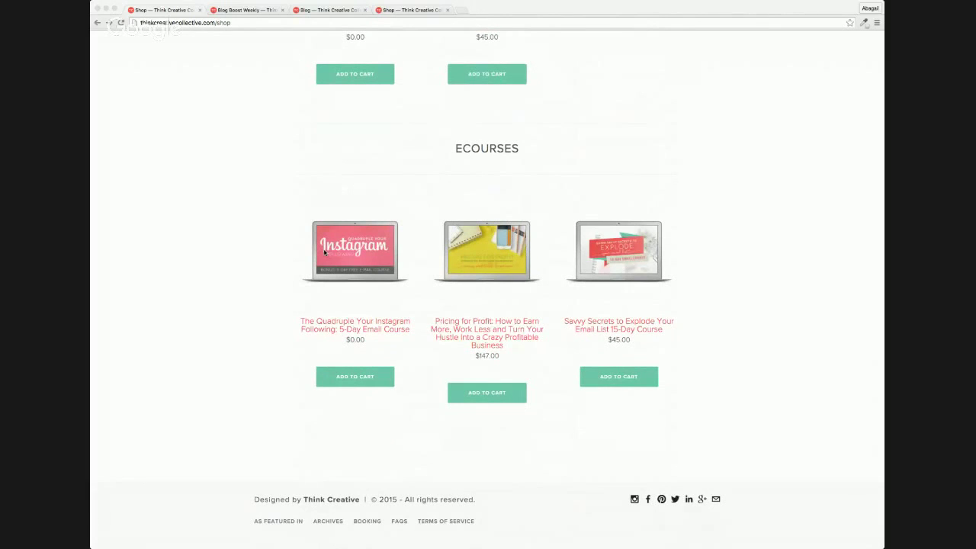
{"action": "scroll", "coordinate": [259, 240], "scroll_direction": "up", "scroll_amount": 15}
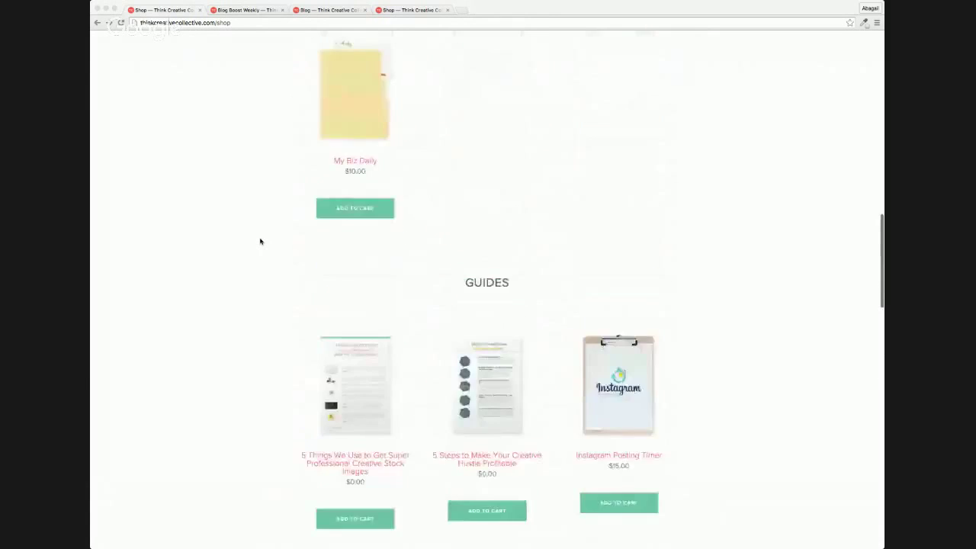
{"action": "scroll", "coordinate": [260, 241], "scroll_direction": "up", "scroll_amount": 15}
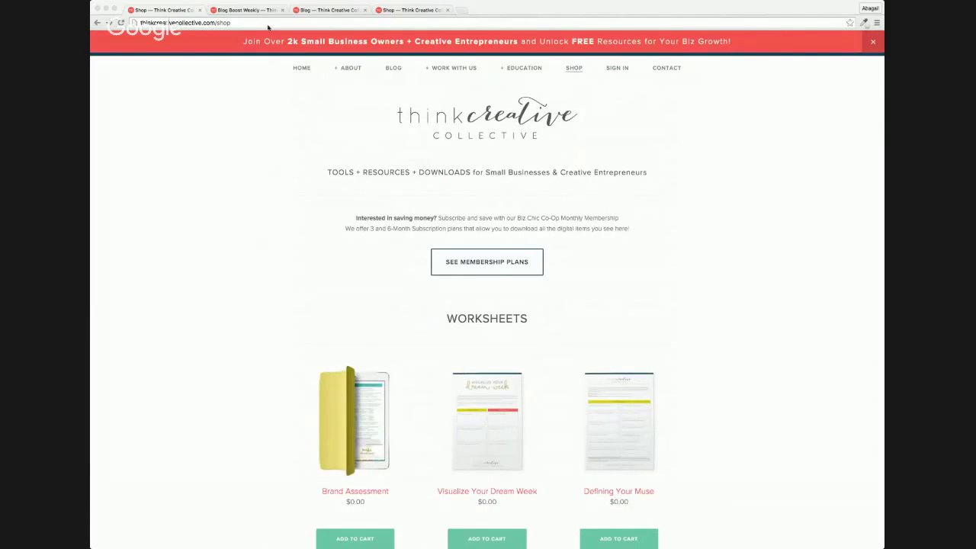
{"action": "left_click", "coordinate": [248, 10]}
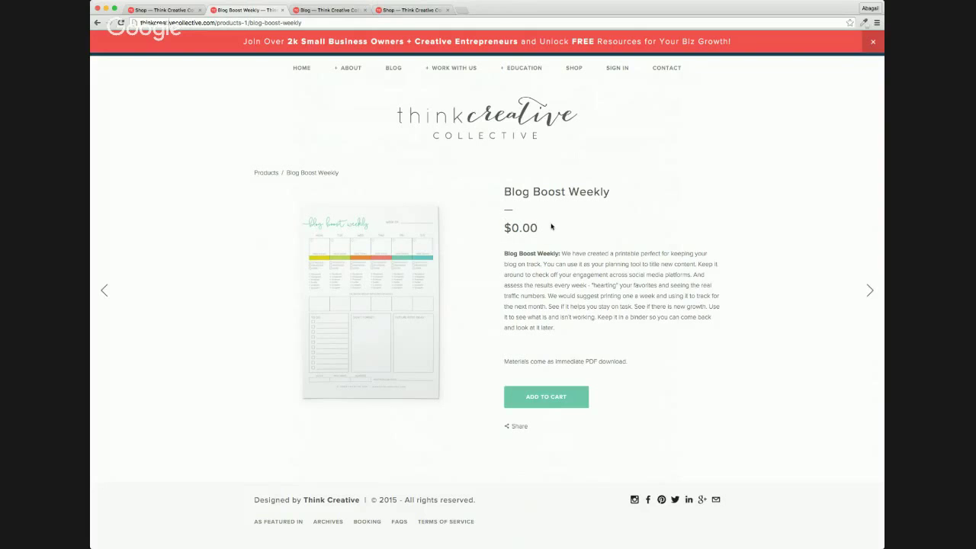
{"action": "scroll", "coordinate": [568, 320], "scroll_direction": "down", "scroll_amount": 1}
{"action": "left_click", "coordinate": [567, 395]}
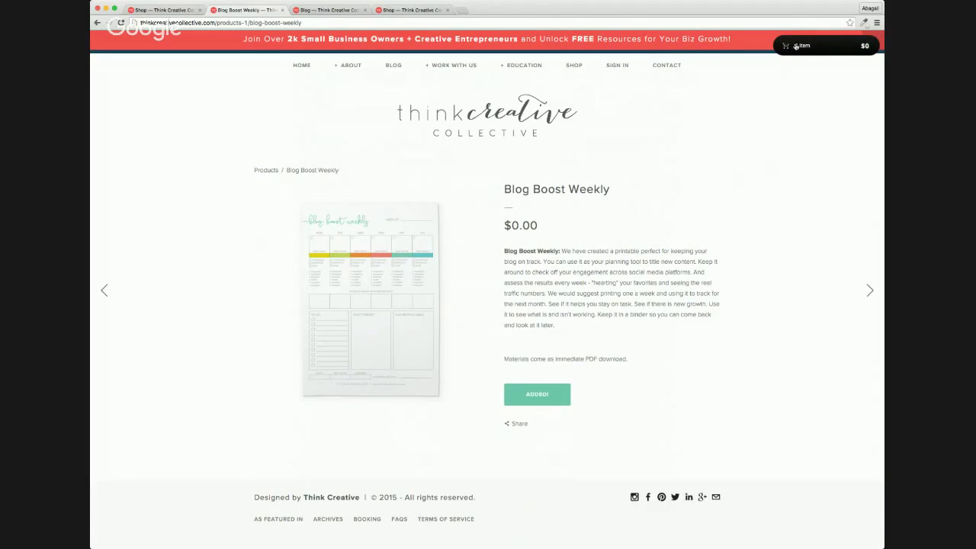
{"action": "left_click", "coordinate": [797, 45]}
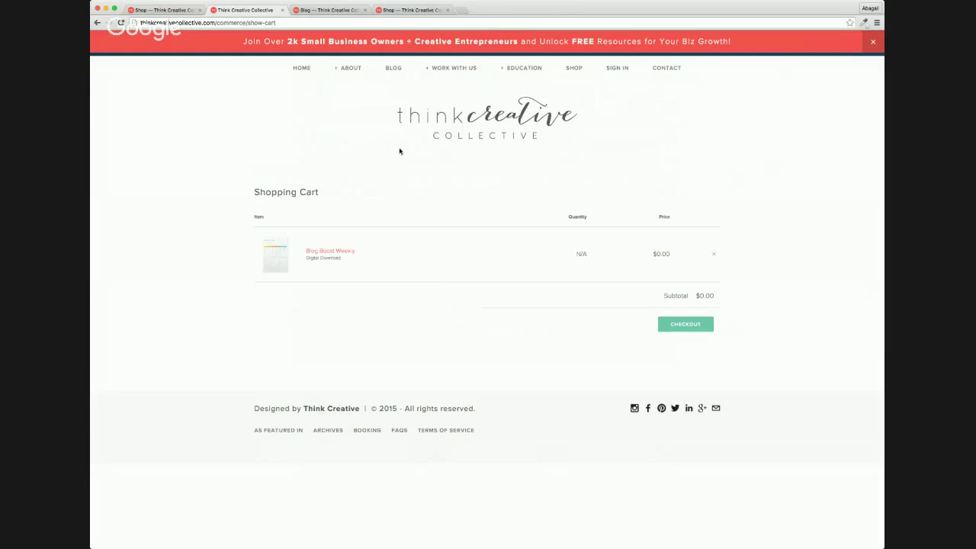
Step: Open the Settings menu from the blog editor's left sidebar
{"action": "left_click", "coordinate": [343, 10]}
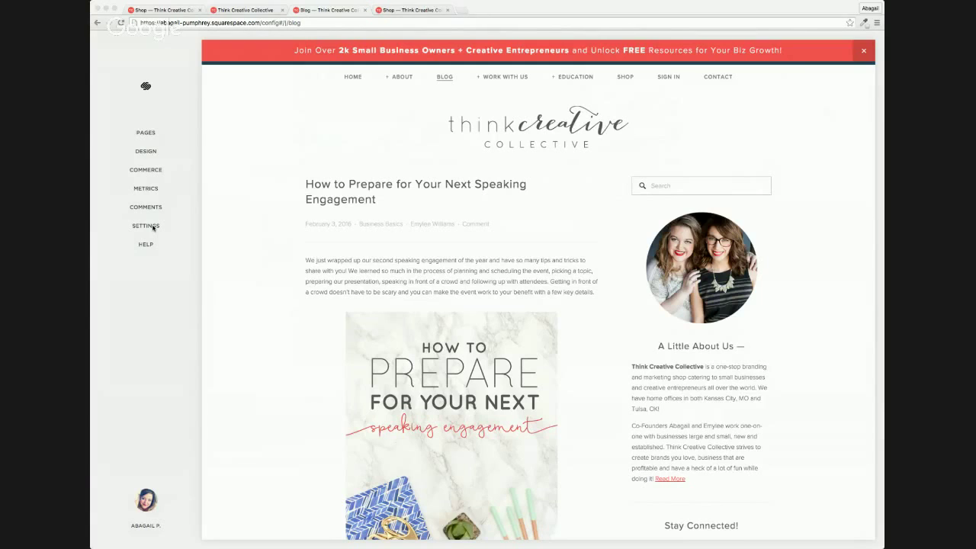
{"action": "left_click", "coordinate": [146, 225]}
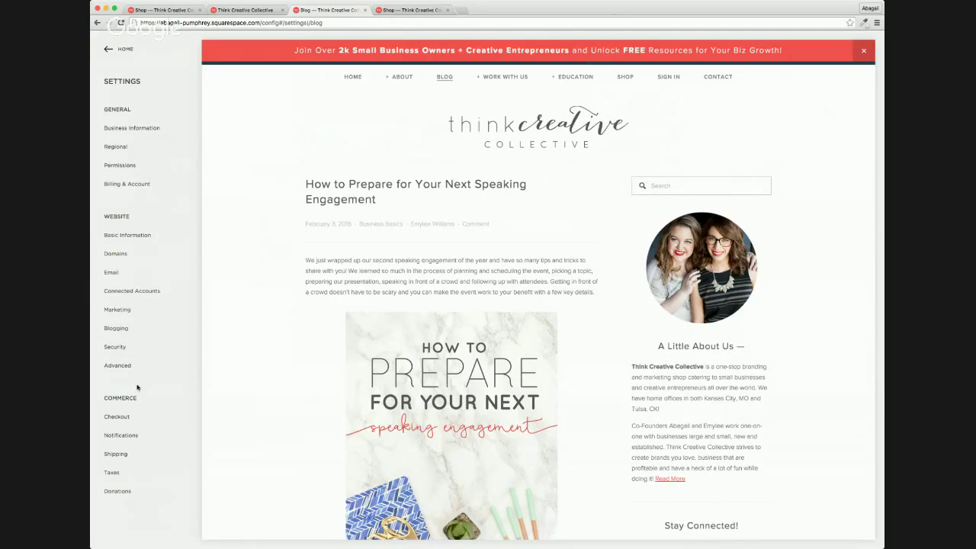
Step: Open Commerce > Checkout and review its Newsletter MailChimp section
{"action": "left_click", "coordinate": [107, 417]}
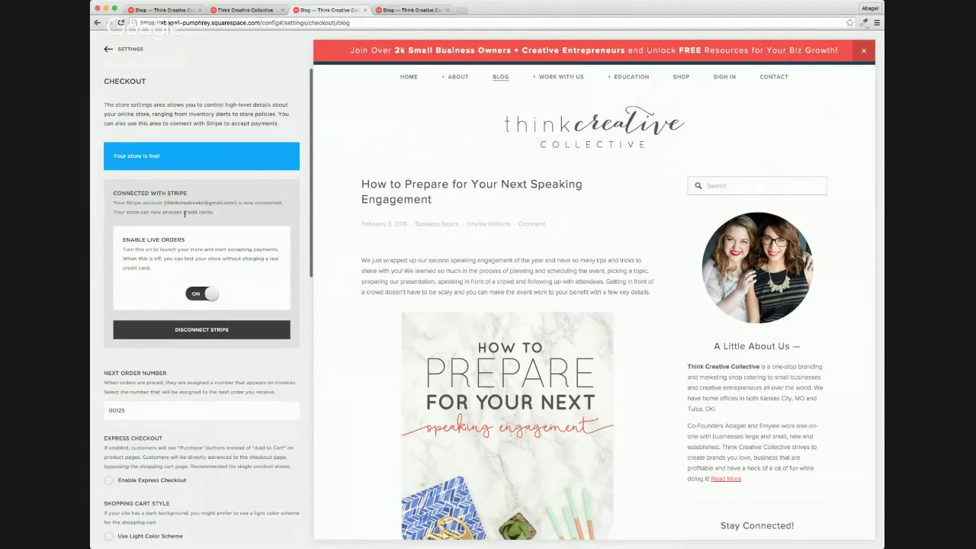
{"action": "scroll", "coordinate": [142, 238], "scroll_direction": "down", "scroll_amount": 2}
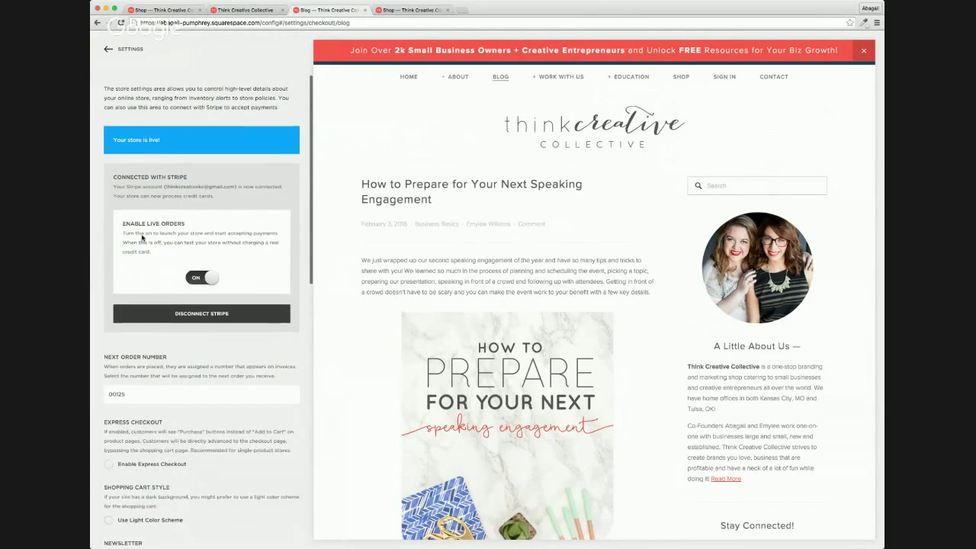
{"action": "scroll", "coordinate": [141, 238], "scroll_direction": "down", "scroll_amount": 10}
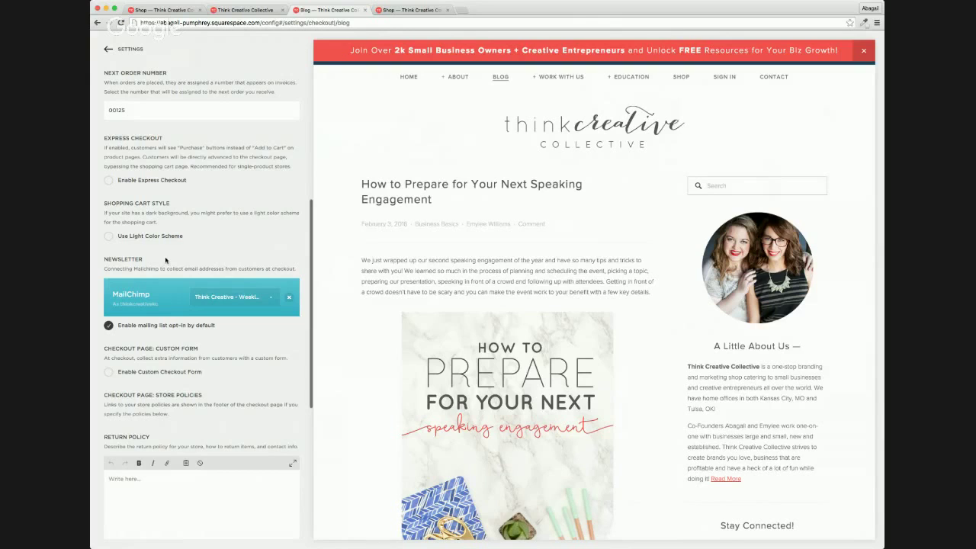
{"action": "scroll", "coordinate": [161, 249], "scroll_direction": "up", "scroll_amount": 4}
{"action": "scroll", "coordinate": [162, 249], "scroll_direction": "up", "scroll_amount": 5}
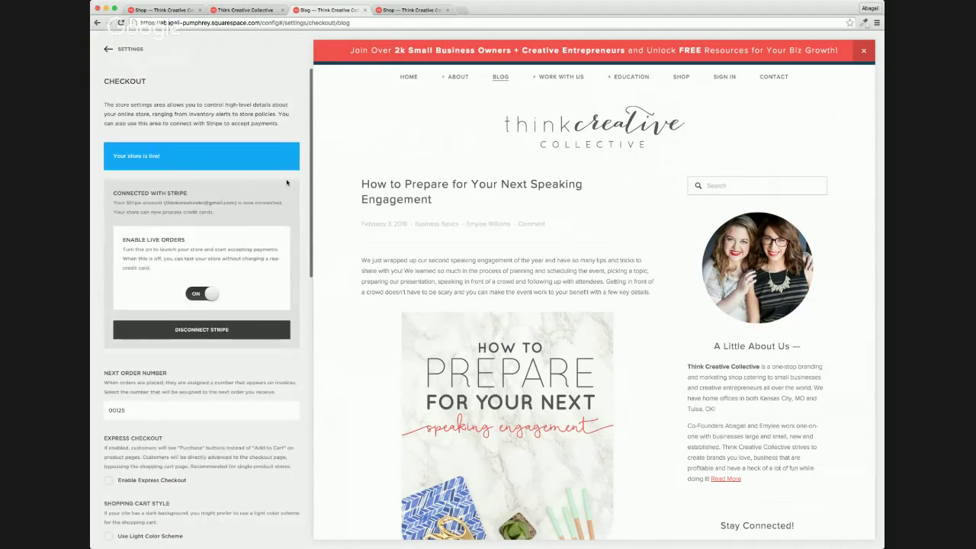
Step: Add a new Products page under Not Linked and name it 'Shop'
{"action": "left_click", "coordinate": [408, 10]}
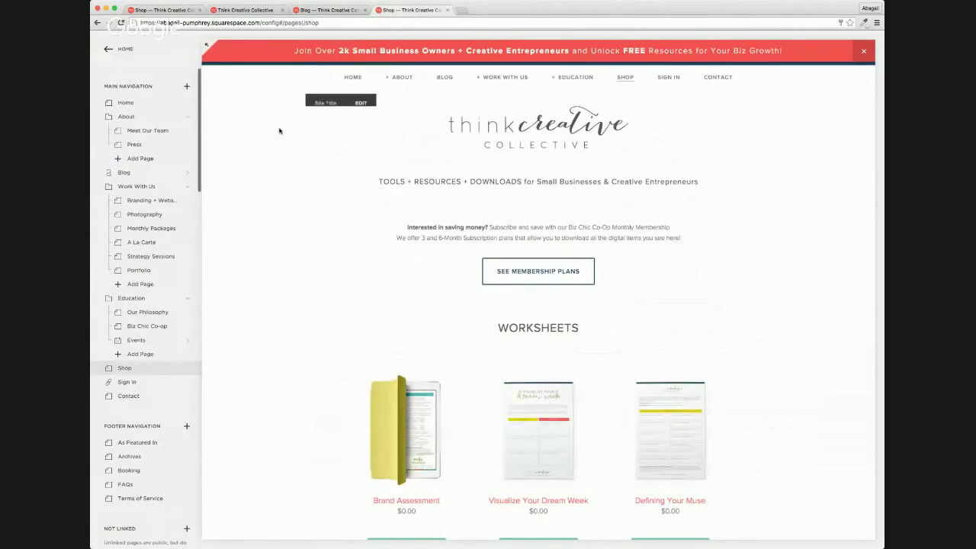
{"action": "left_click", "coordinate": [122, 50]}
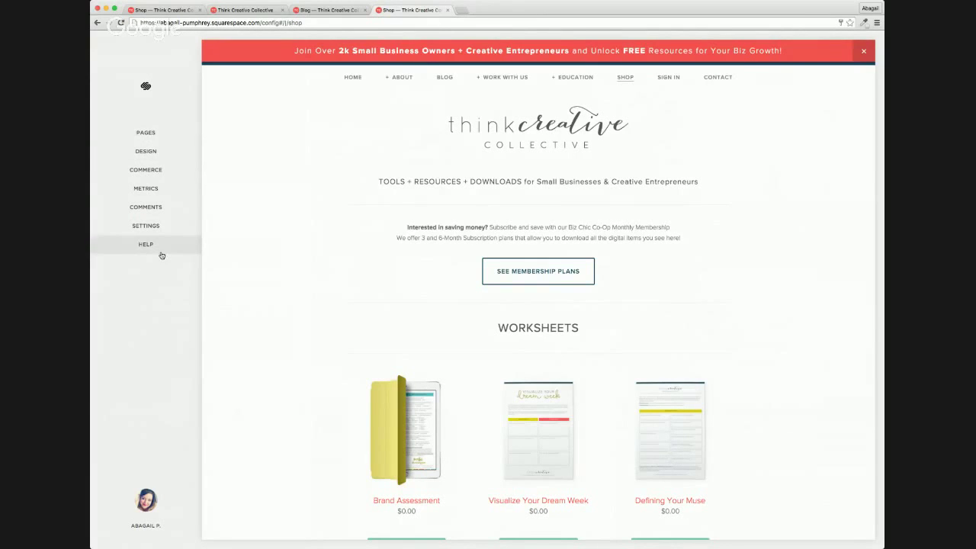
{"action": "left_click", "coordinate": [151, 135]}
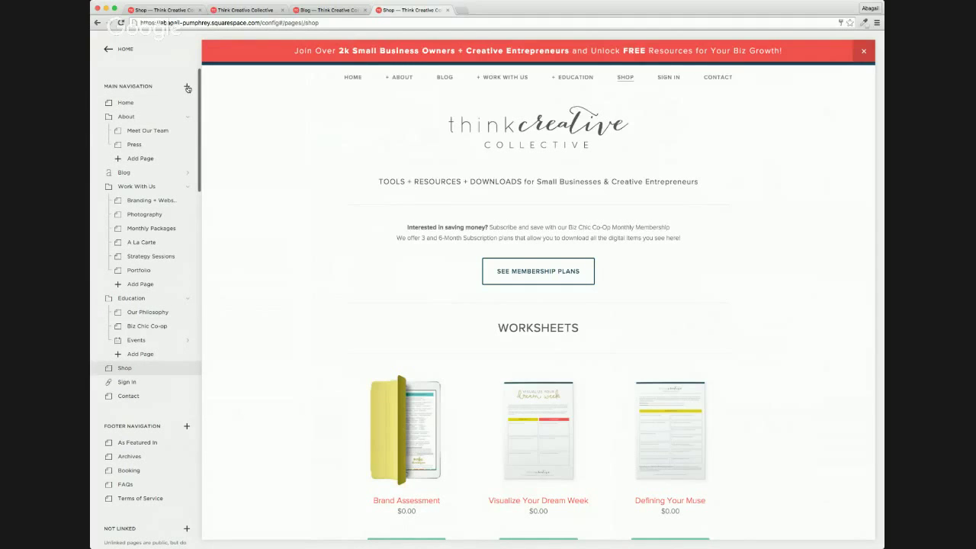
{"action": "scroll", "coordinate": [174, 237], "scroll_direction": "down", "scroll_amount": 6}
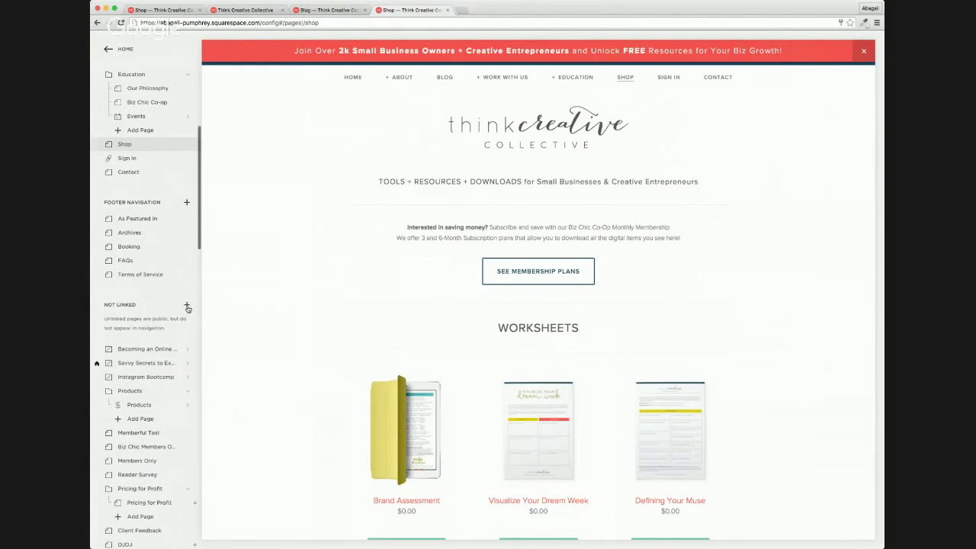
{"action": "left_click", "coordinate": [187, 306]}
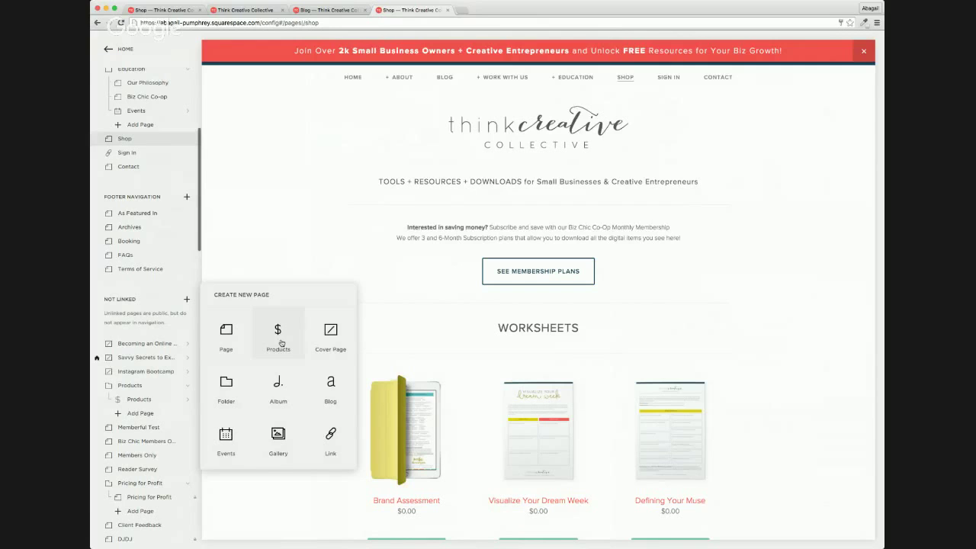
{"action": "left_click", "coordinate": [279, 338]}
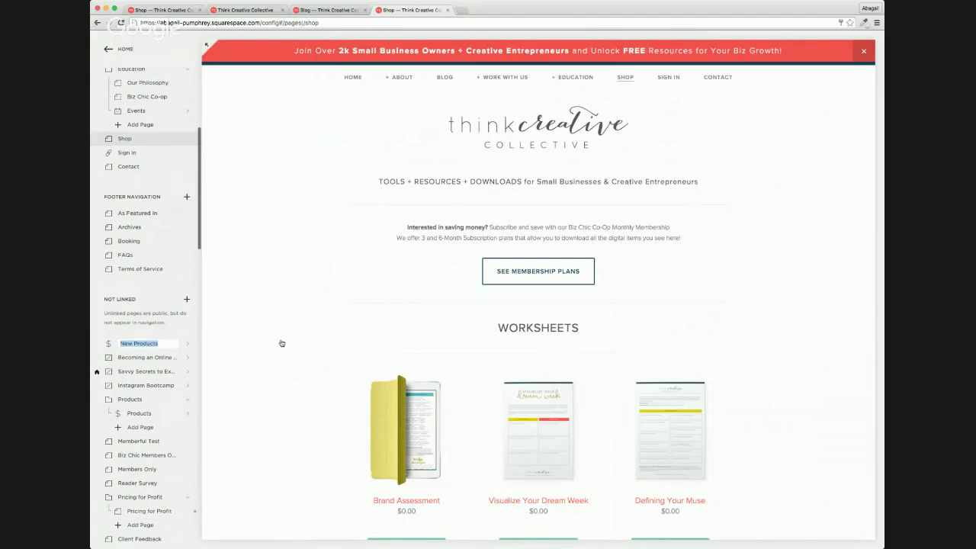
{"action": "type", "text": "Shop"}
{"action": "key", "text": "Return"}
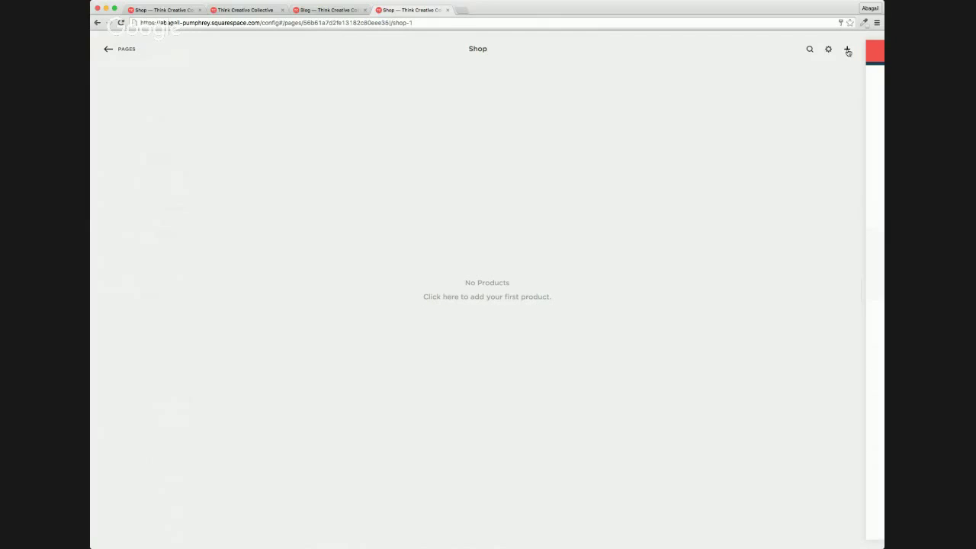
Step: Start a new product on the Shop page to show the Physical, Digital and Service types
{"action": "left_click", "coordinate": [848, 50]}
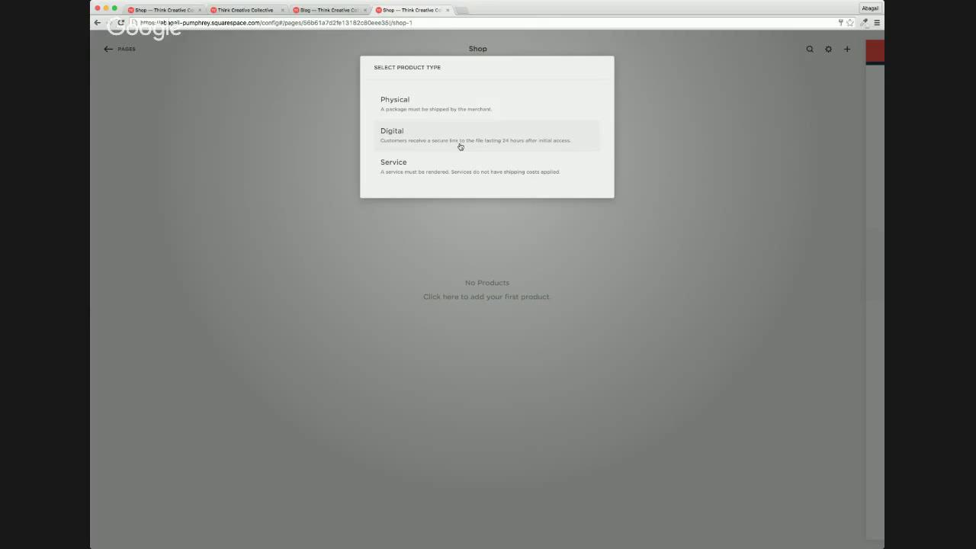
Step: Choose Digital as the product type and name the product 'Blog Boost Weekly'
{"action": "left_click", "coordinate": [385, 135]}
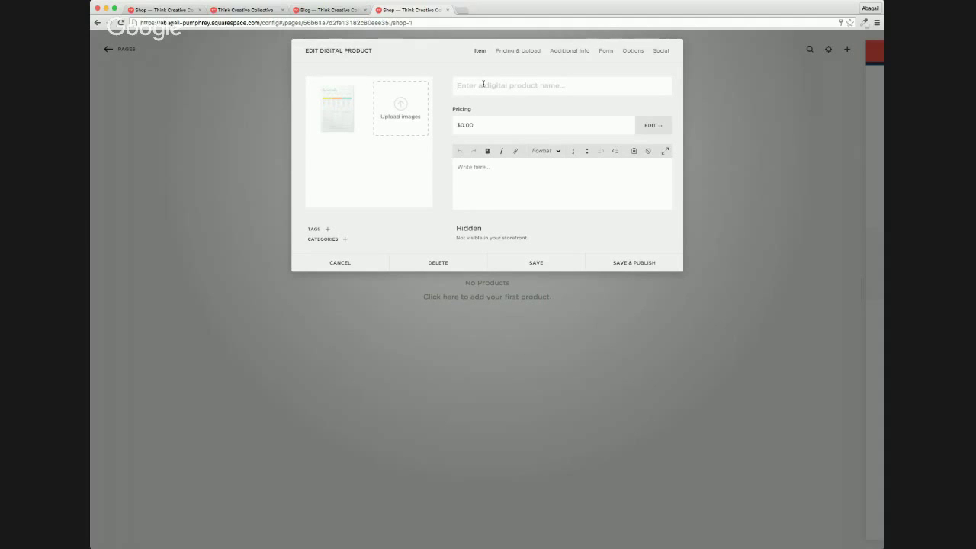
{"action": "left_click", "coordinate": [483, 85]}
{"action": "type", "text": "Blog Boost Weekly"}
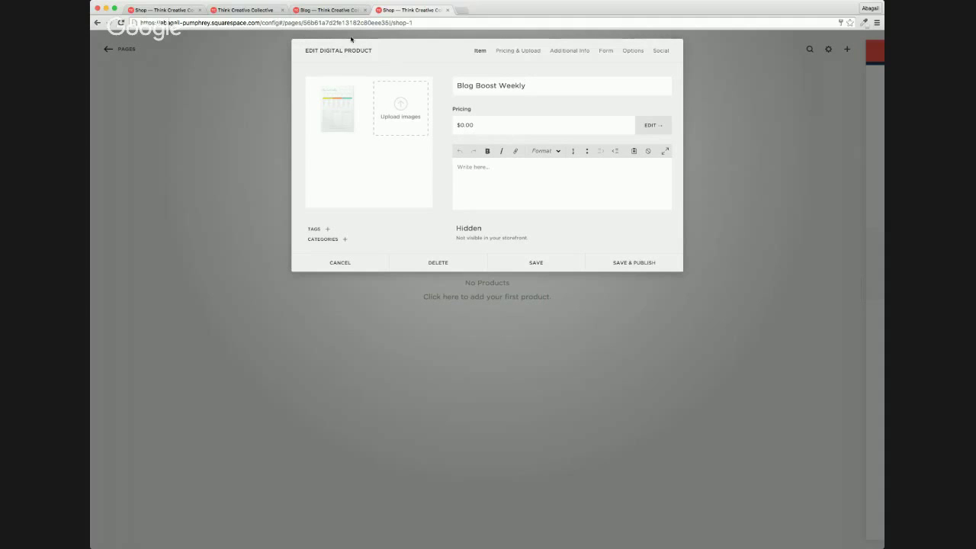
Step: In the live shop, open the Blog Boost Weekly product page and select its full description
{"action": "left_click", "coordinate": [257, 11]}
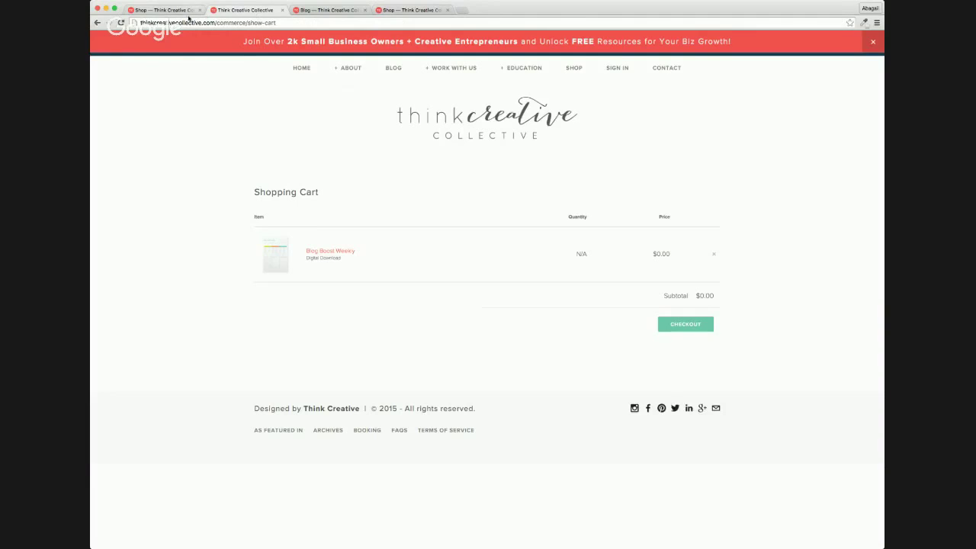
{"action": "left_click", "coordinate": [164, 9]}
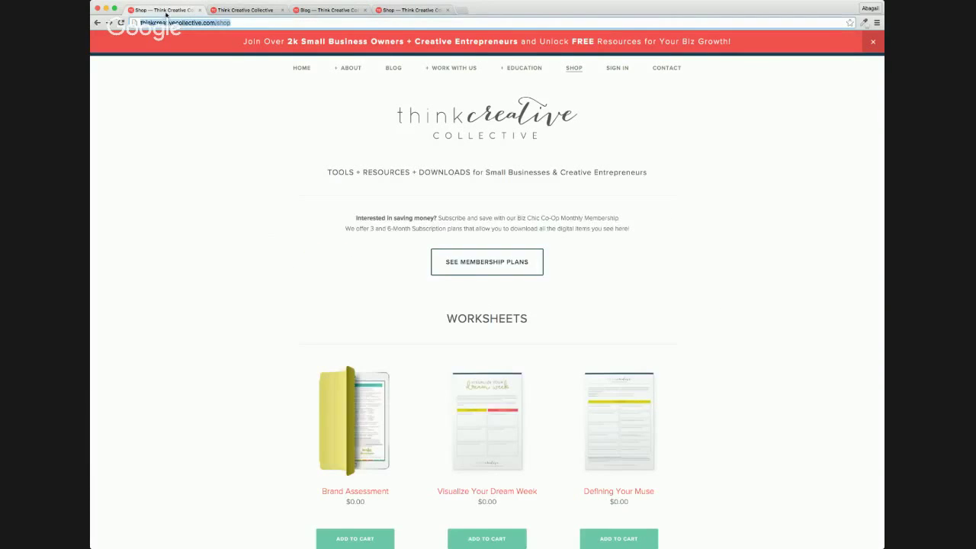
{"action": "scroll", "coordinate": [449, 291], "scroll_direction": "down", "scroll_amount": 1}
{"action": "scroll", "coordinate": [448, 290], "scroll_direction": "down", "scroll_amount": 5}
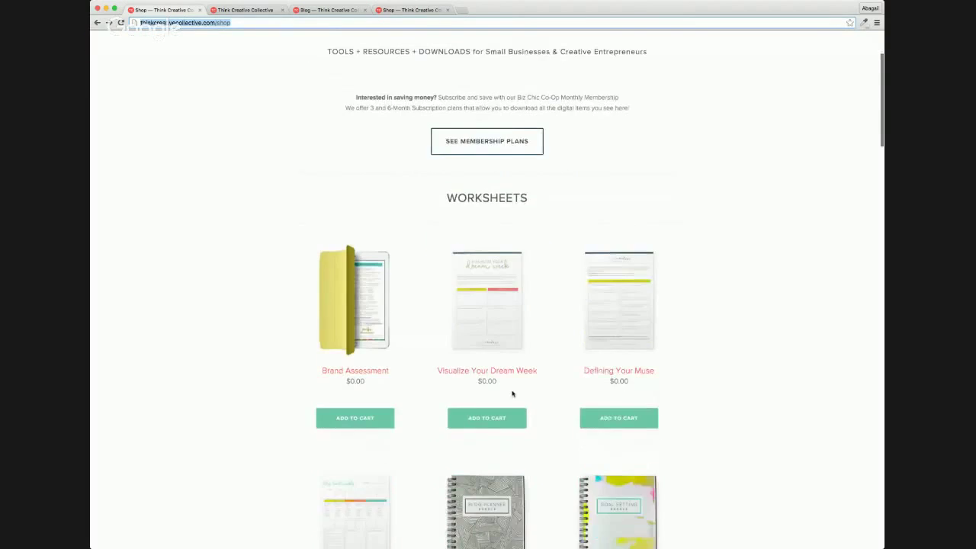
{"action": "left_click", "coordinate": [381, 351]}
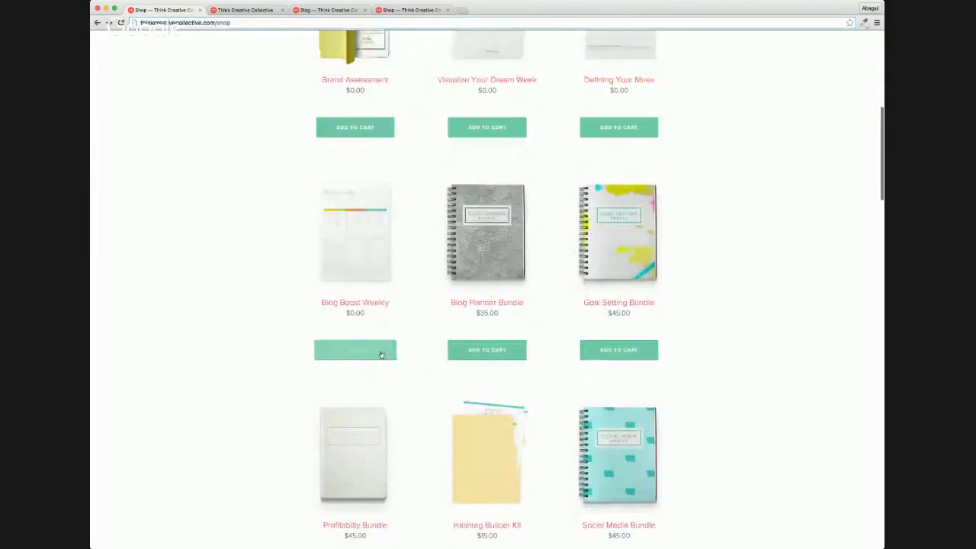
{"action": "left_click", "coordinate": [379, 253]}
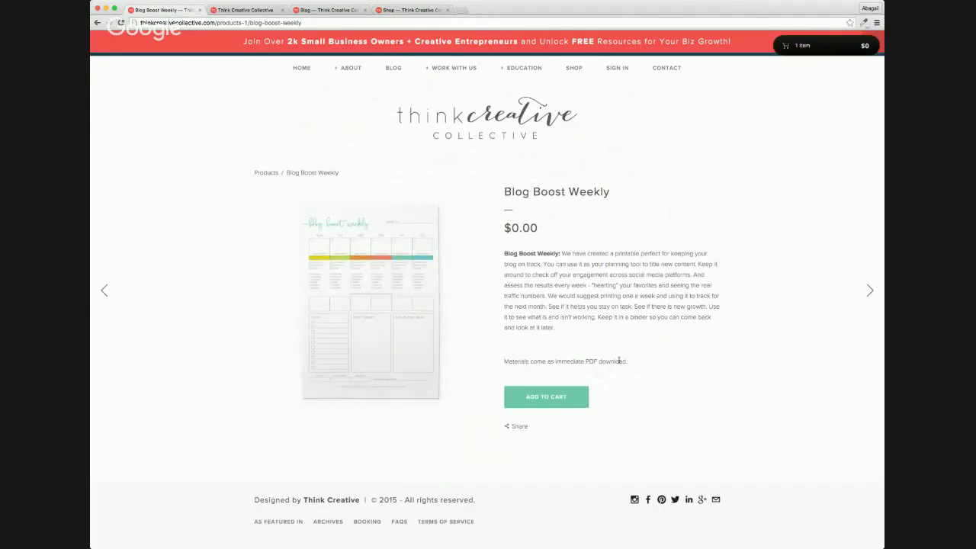
{"action": "left_click_drag", "start_coordinate": [637, 368], "coordinate": [515, 245]}
Step: Paste the copied description and remove the blank line before 'Materials come as immediate PDF download.'
{"action": "left_click", "coordinate": [408, 10]}
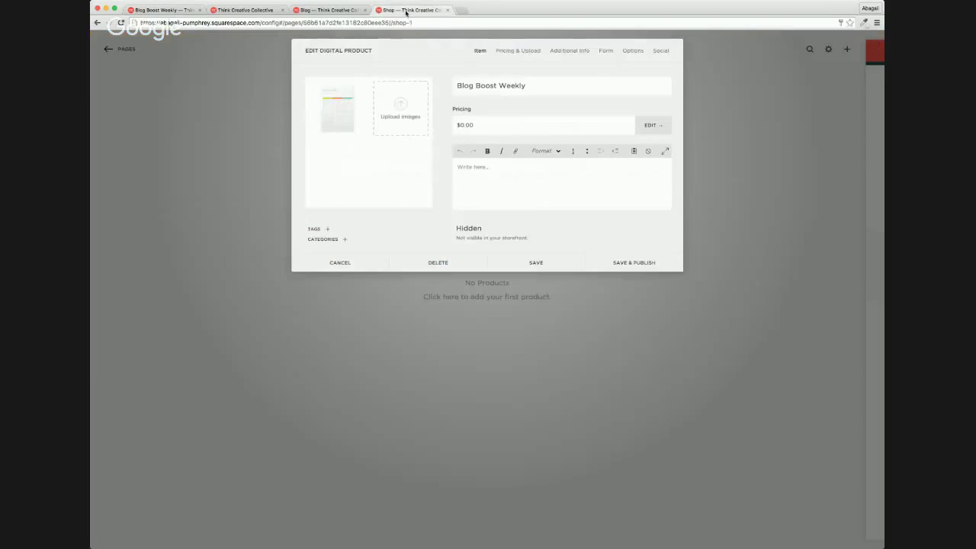
{"action": "left_click", "coordinate": [505, 176]}
{"action": "key", "text": "super+v"}
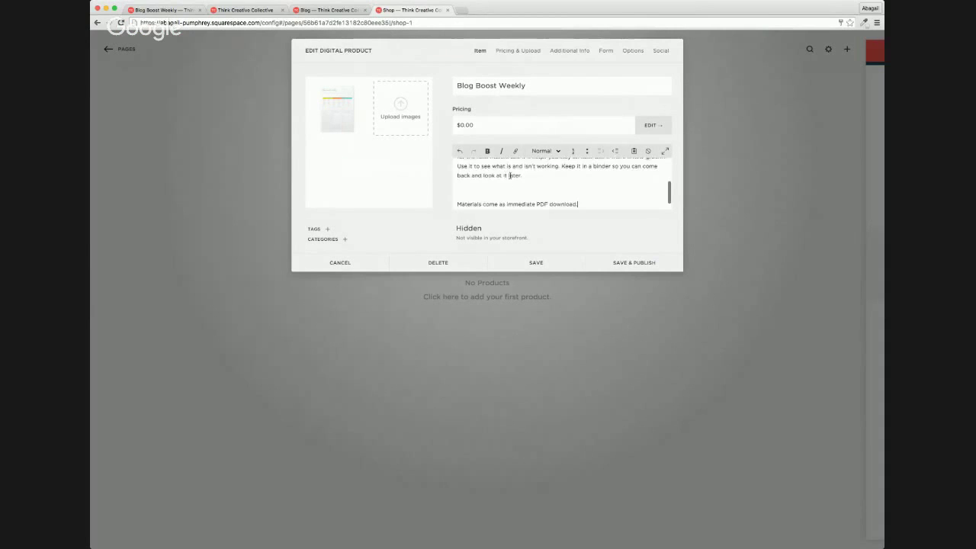
{"action": "scroll", "coordinate": [526, 180], "scroll_direction": "up", "scroll_amount": 3}
{"action": "scroll", "coordinate": [512, 183], "scroll_direction": "down", "scroll_amount": 5}
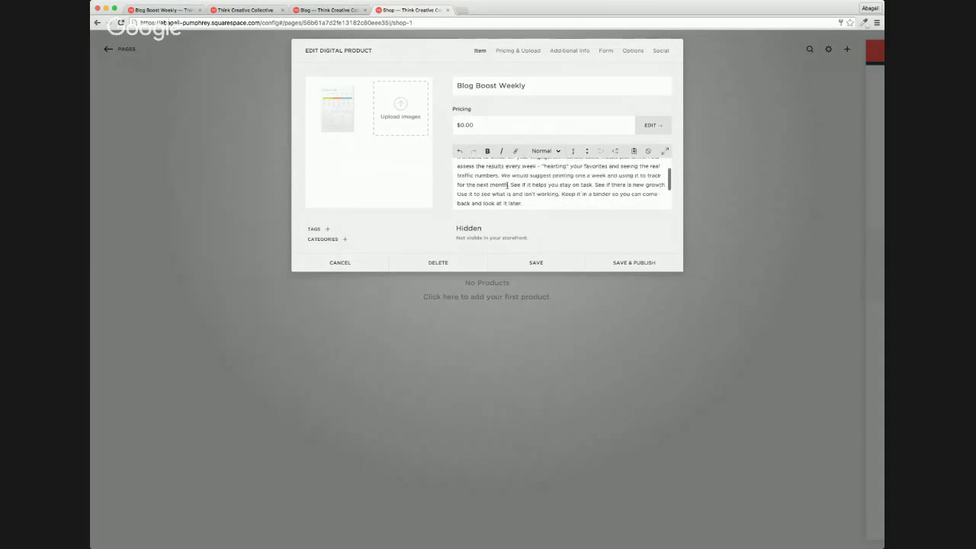
{"action": "scroll", "coordinate": [488, 194], "scroll_direction": "down", "scroll_amount": 1}
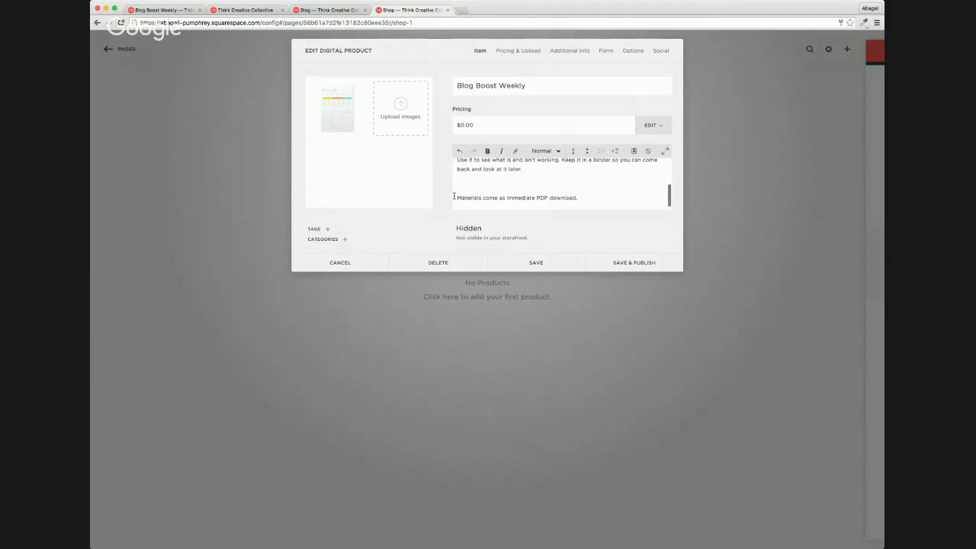
{"action": "left_click", "coordinate": [454, 197]}
{"action": "key", "text": "BackSpace"}
{"action": "scroll", "coordinate": [568, 187], "scroll_direction": "up", "scroll_amount": 2}
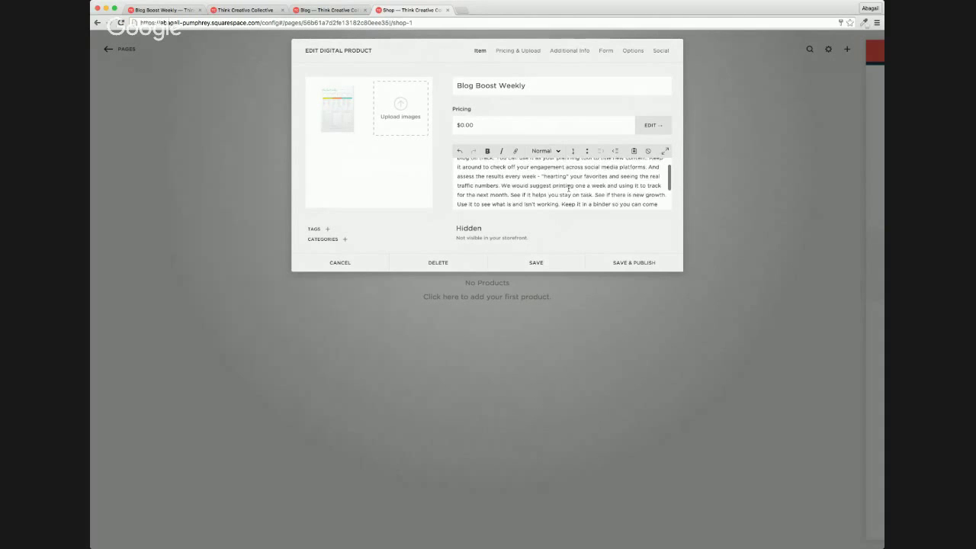
{"action": "scroll", "coordinate": [569, 188], "scroll_direction": "up", "scroll_amount": 2}
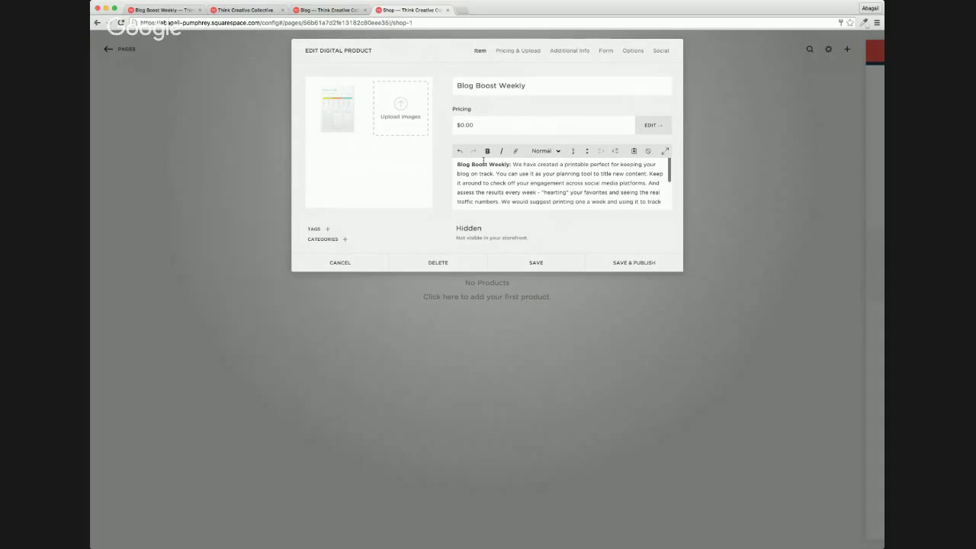
{"action": "mouse_move", "coordinate": [357, 134]}
Step: Upload the Blog Boost Weekly file under Pricing & Upload at $0.00, then view Additional Info
{"action": "left_click", "coordinate": [522, 51]}
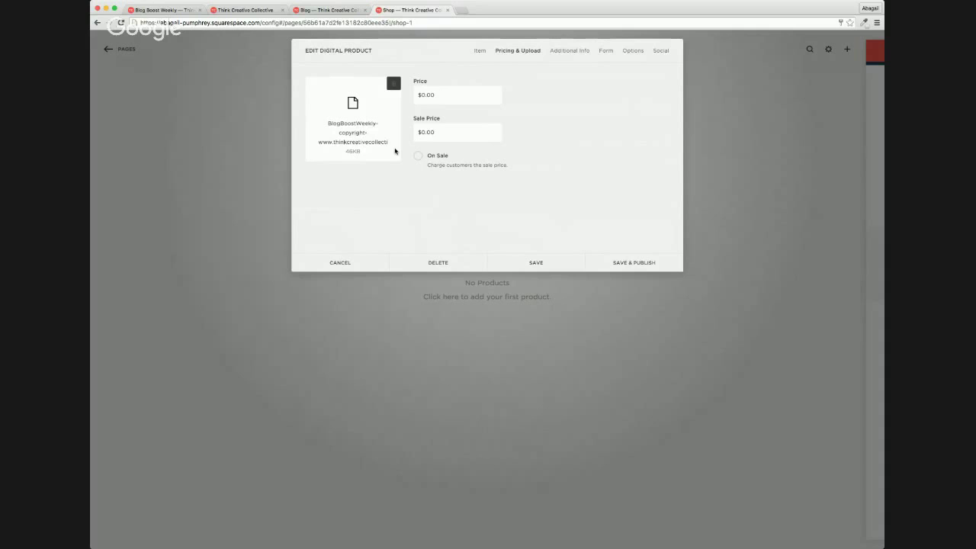
{"action": "left_click", "coordinate": [562, 54]}
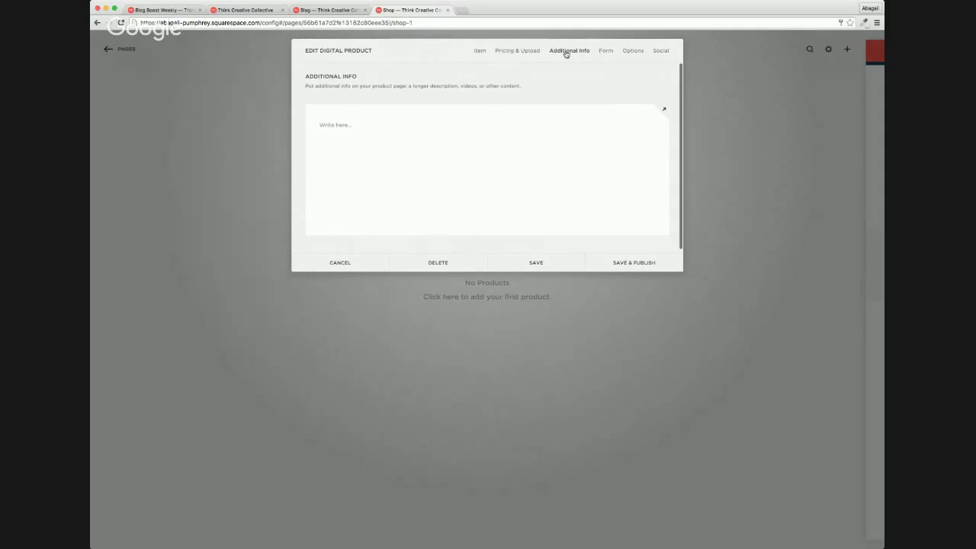
{"action": "mouse_move", "coordinate": [514, 113]}
Step: Keep No Form Required on the Form tab, then view Options showing product URL /shop-1/
{"action": "left_click", "coordinate": [604, 52]}
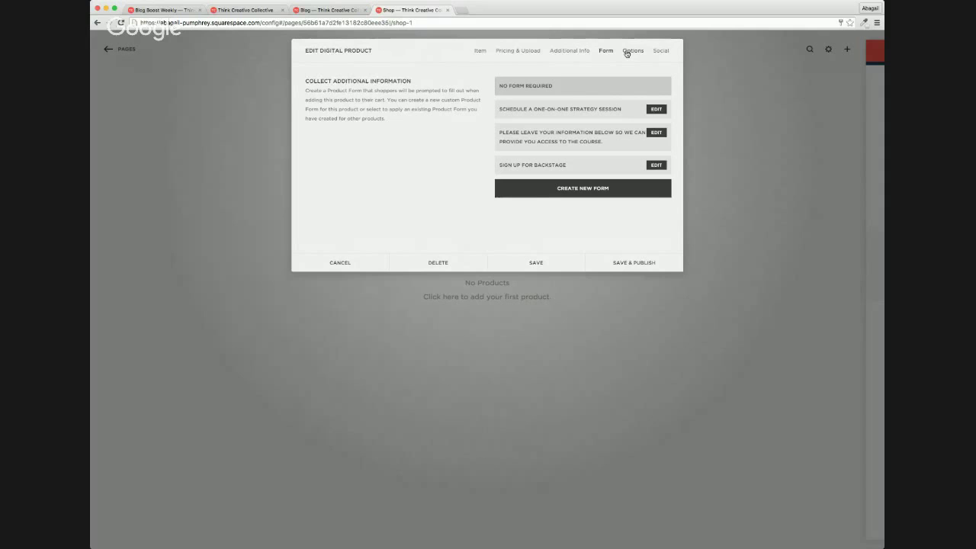
{"action": "left_click", "coordinate": [627, 52]}
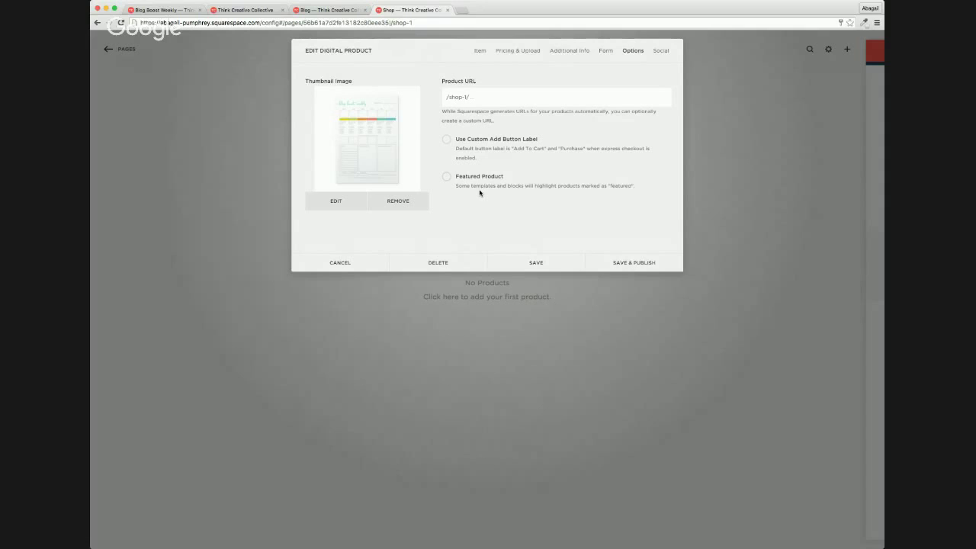
Step: Review the Social sharing settings, leaving all accounts off, then return to the product's Item details
{"action": "left_click", "coordinate": [661, 51]}
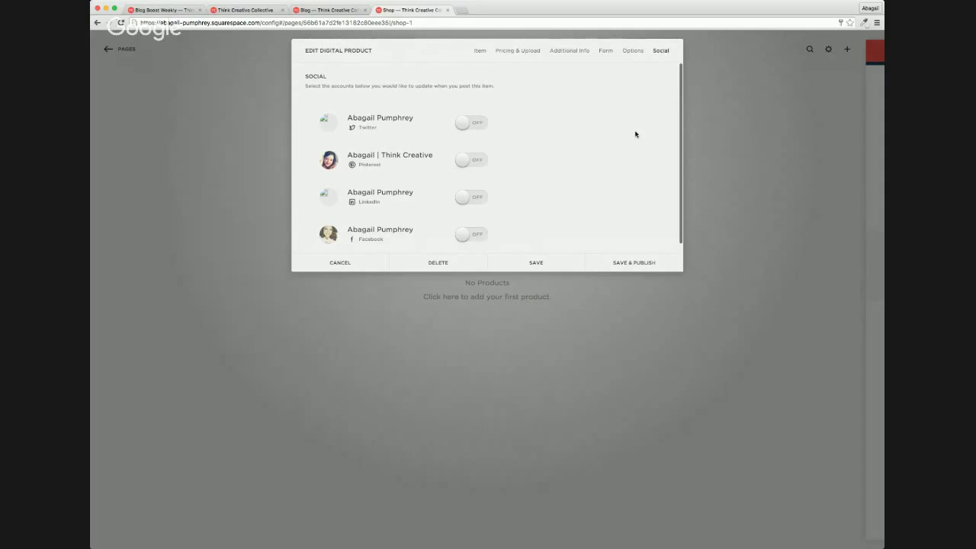
{"action": "scroll", "coordinate": [636, 134], "scroll_direction": "down", "scroll_amount": 1}
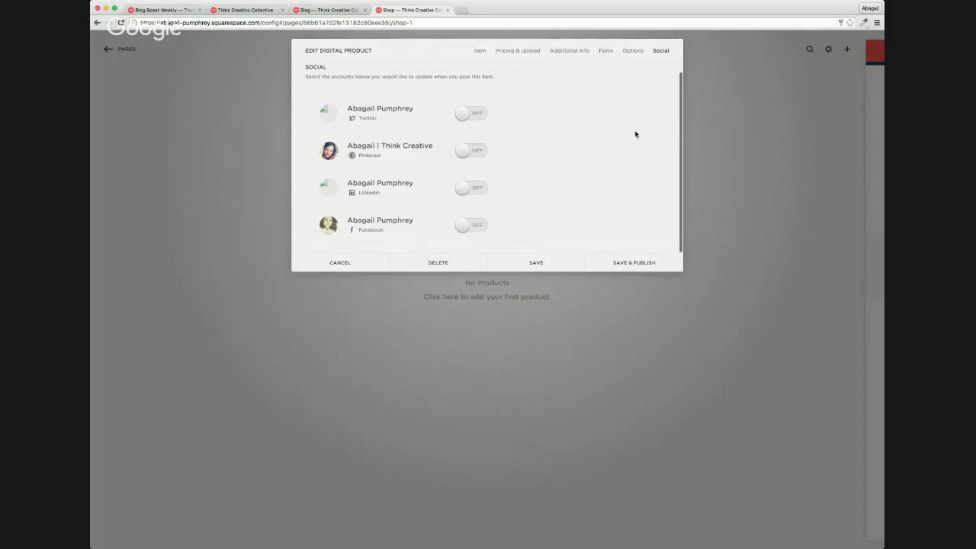
{"action": "scroll", "coordinate": [636, 135], "scroll_direction": "up", "scroll_amount": 1}
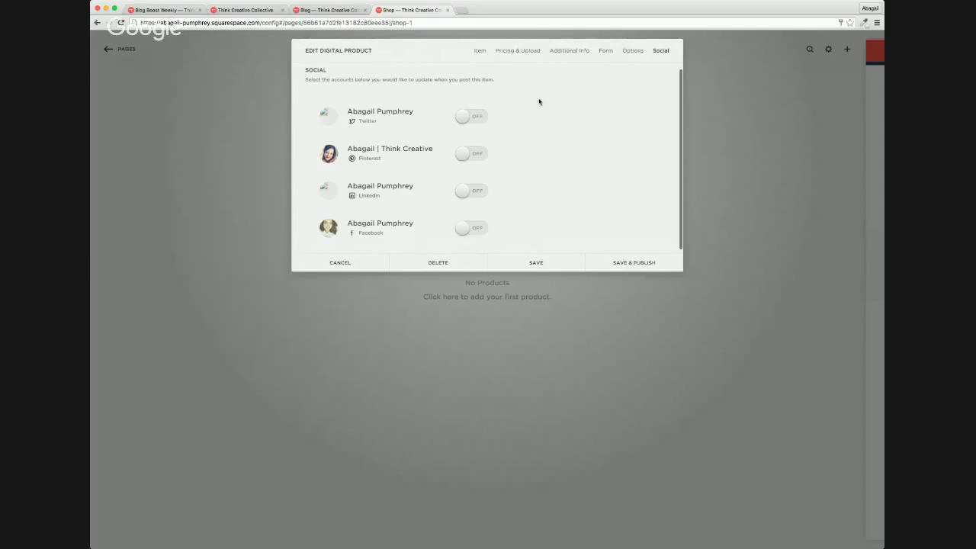
{"action": "left_click", "coordinate": [482, 58]}
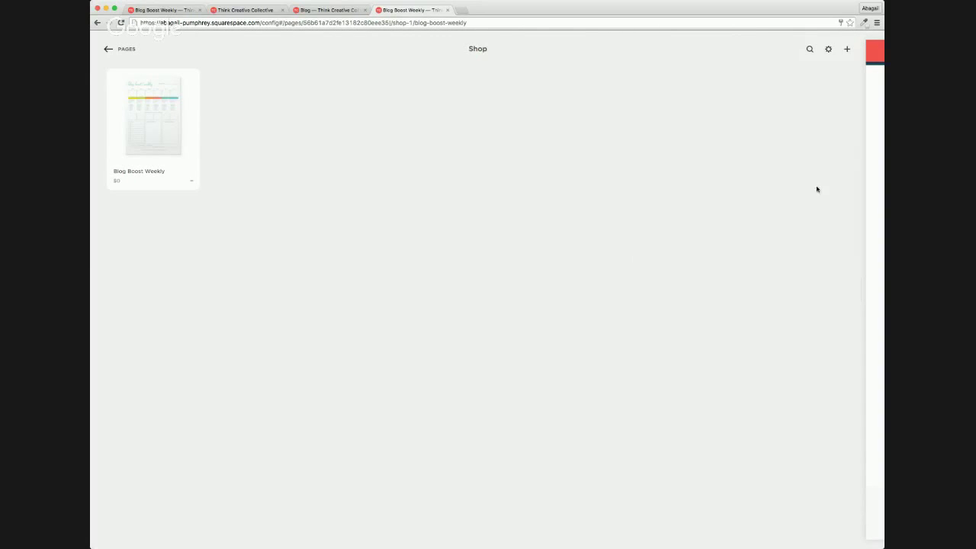
Step: View the live Blog Boost Weekly page full size and select its shop-1/blog-boost-weekly path
{"action": "left_click", "coordinate": [870, 48]}
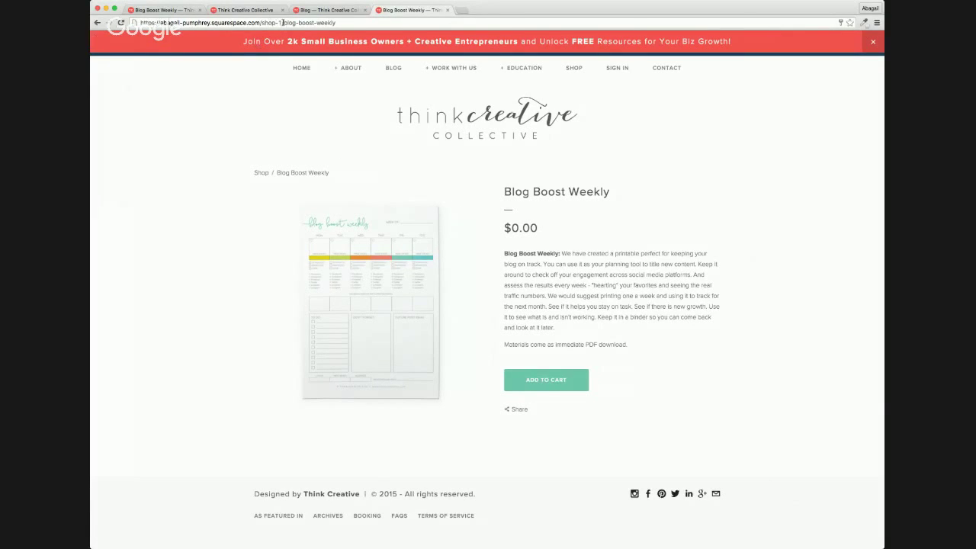
{"action": "left_click_drag", "start_coordinate": [262, 22], "coordinate": [336, 29]}
{"action": "key", "text": "ctrl+c"}
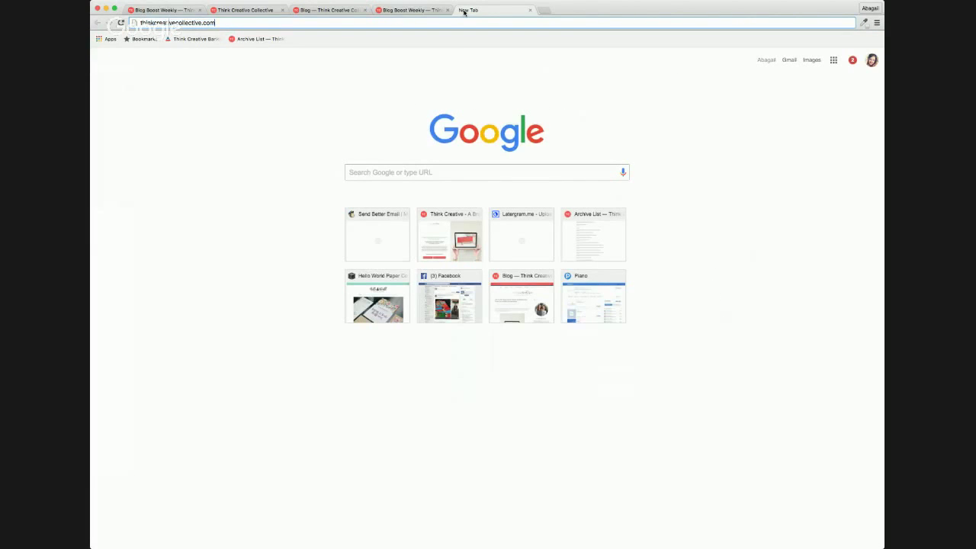
Step: Go to the live shop at thinkcreativecollective.com/shop-1 and open the Blog Boost Weekly product
{"action": "key", "text": "ctrl+v"}
{"action": "left_click_drag", "start_coordinate": [291, 22], "coordinate": [236, 23]}
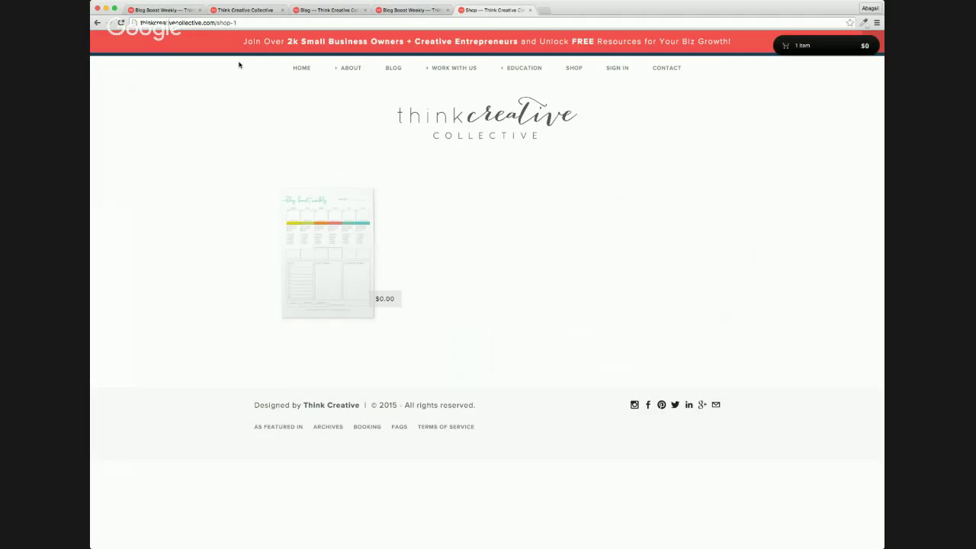
{"action": "left_click", "coordinate": [342, 270]}
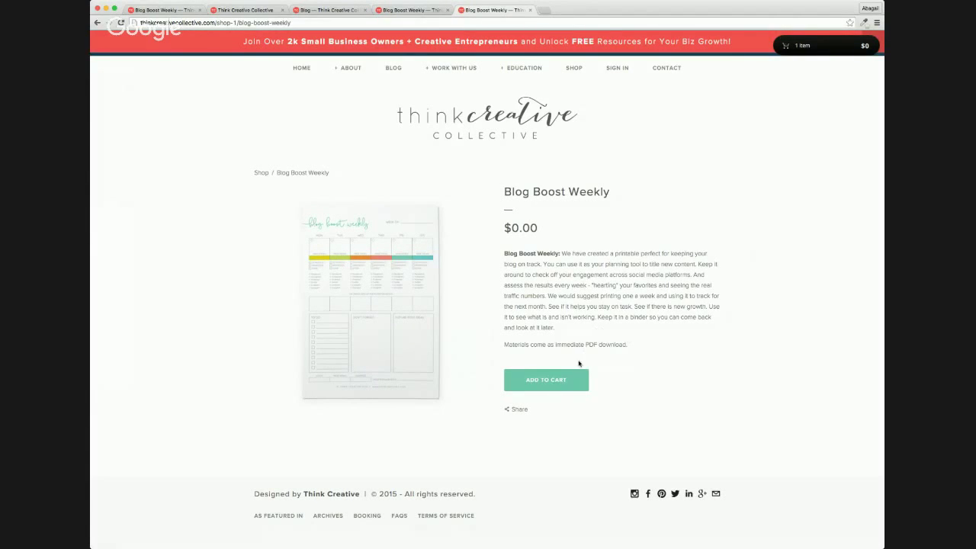
Step: Add Blog Boost Weekly to the cart and remove the duplicate, leaving one $0.00 item
{"action": "left_click", "coordinate": [568, 383]}
{"action": "left_click", "coordinate": [795, 49]}
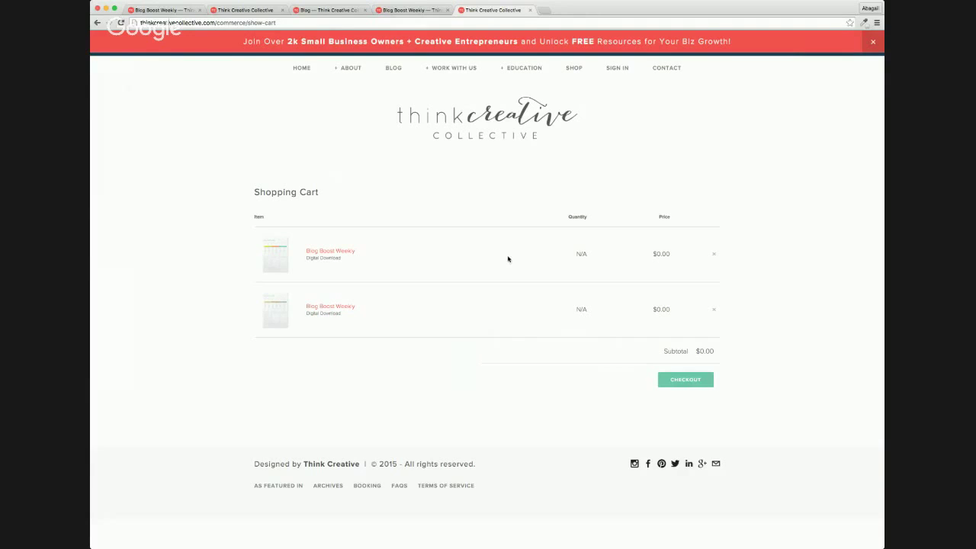
{"action": "left_click", "coordinate": [713, 255]}
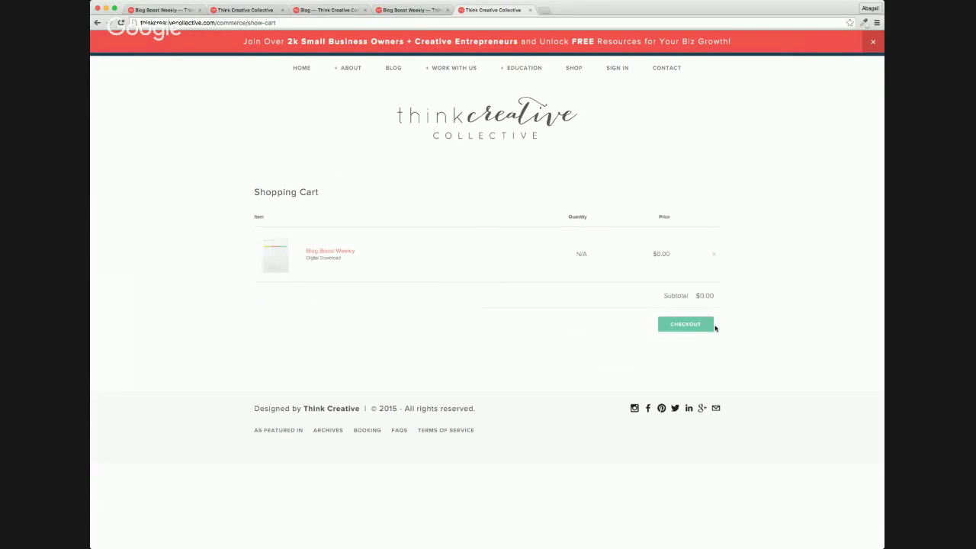